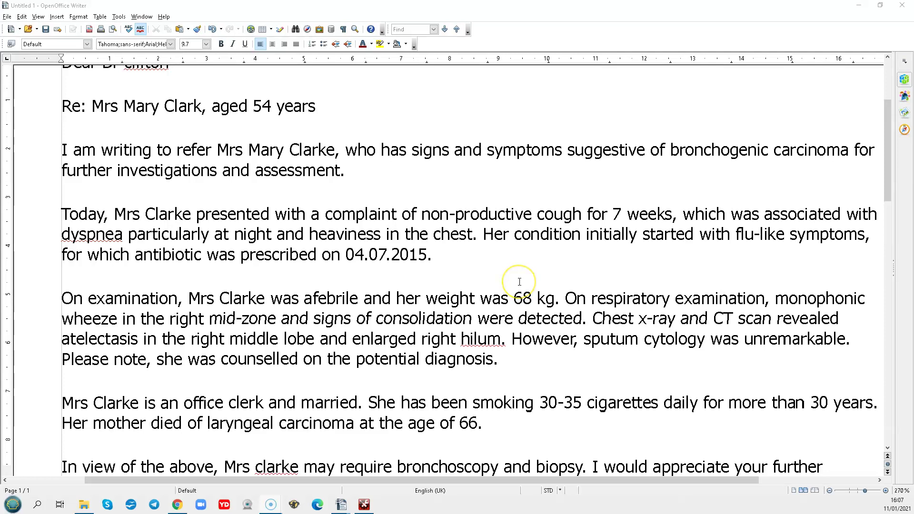
Select the letter text from the last request paragraph up to the greeting.
click(385, 172)
scroll(438, 200, up, 3)
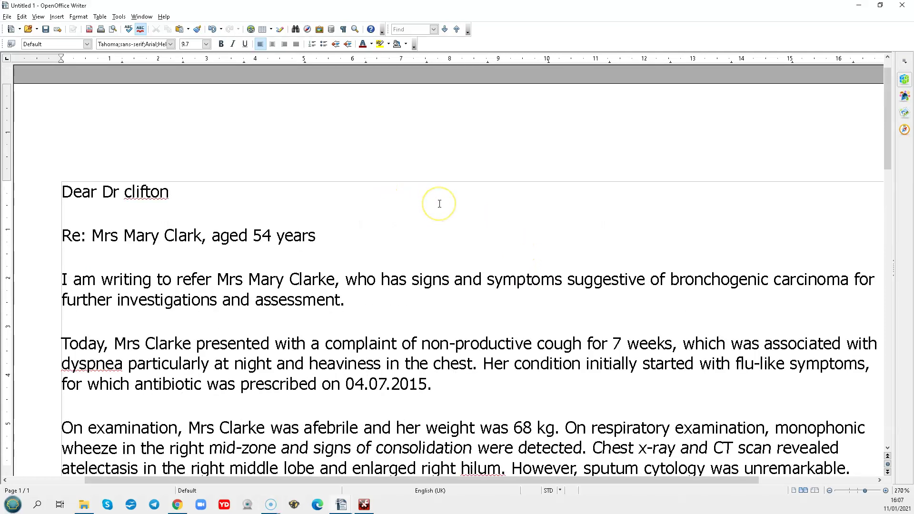
scroll(439, 203, down, 3)
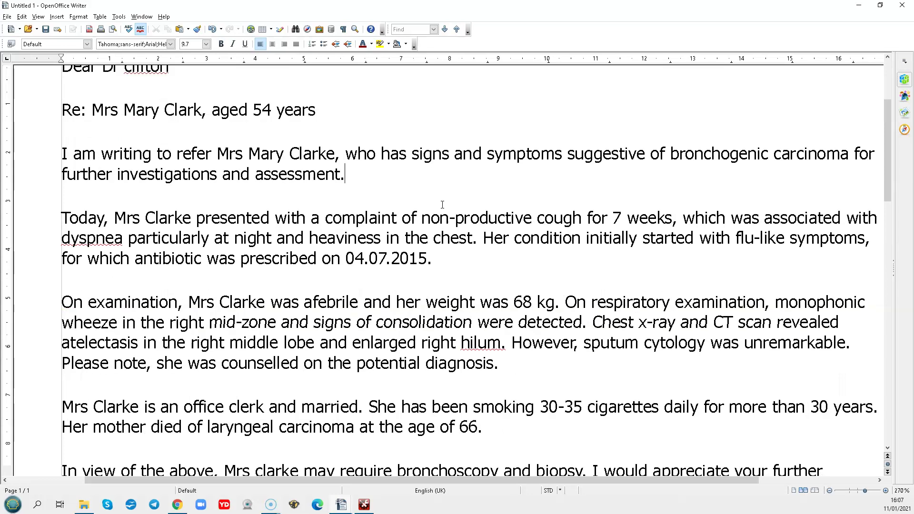
scroll(442, 205, down, 5)
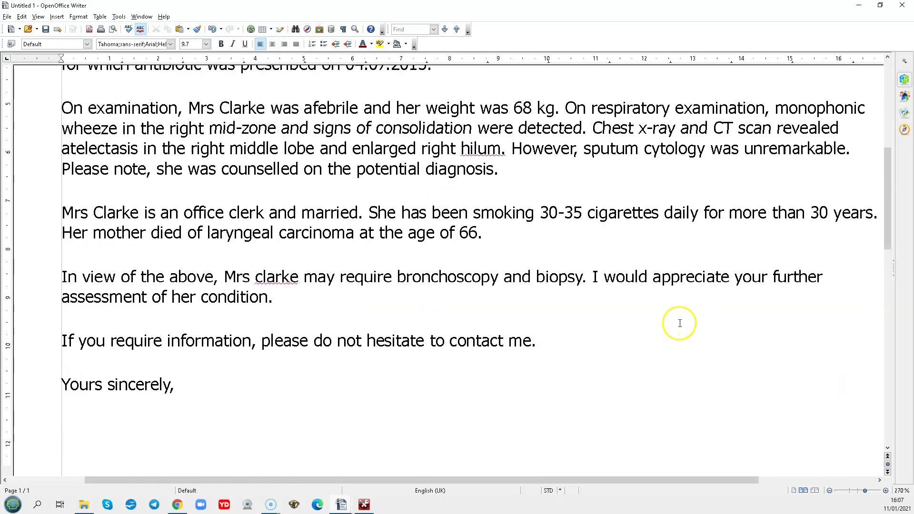
drag(373, 302, 41, 218)
scroll(247, 288, up, 7)
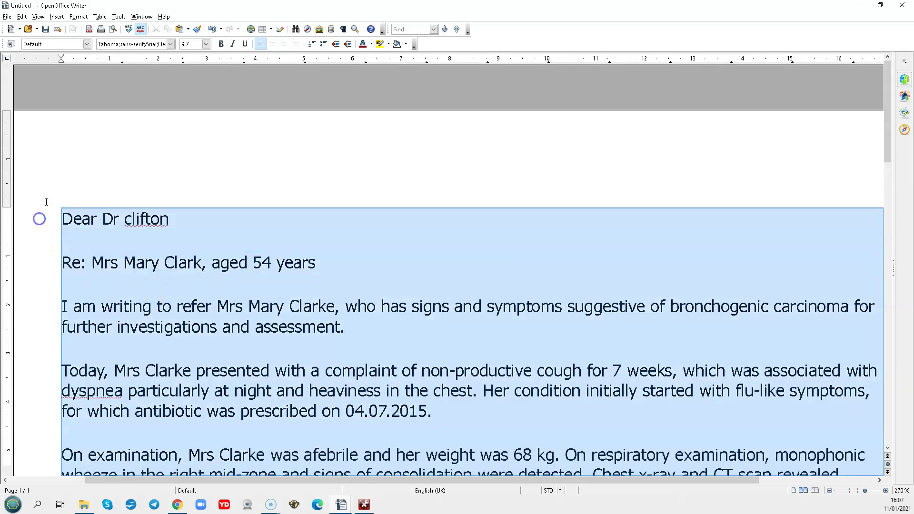
click(119, 17)
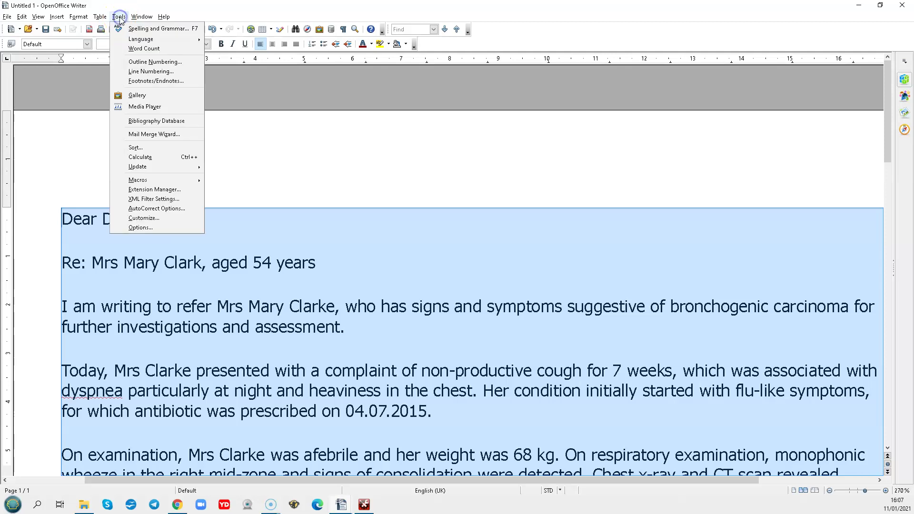
click(150, 48)
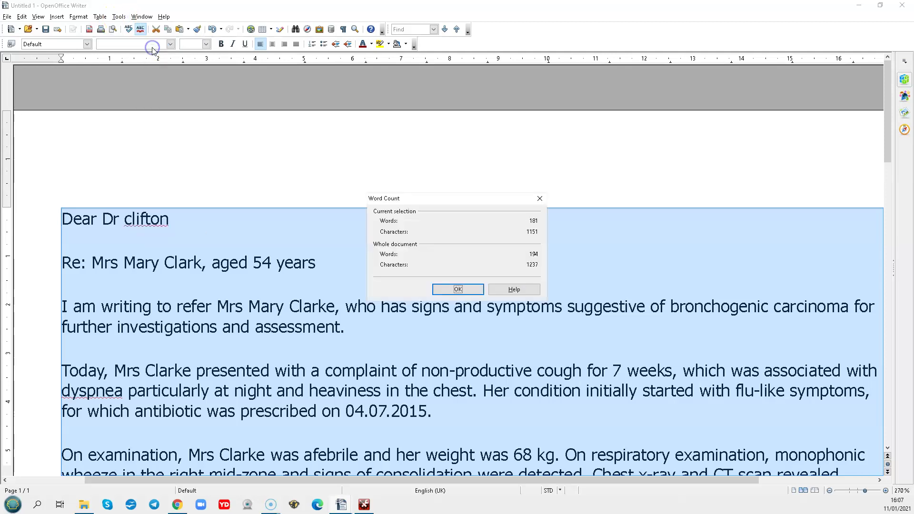
click(539, 198)
click(537, 224)
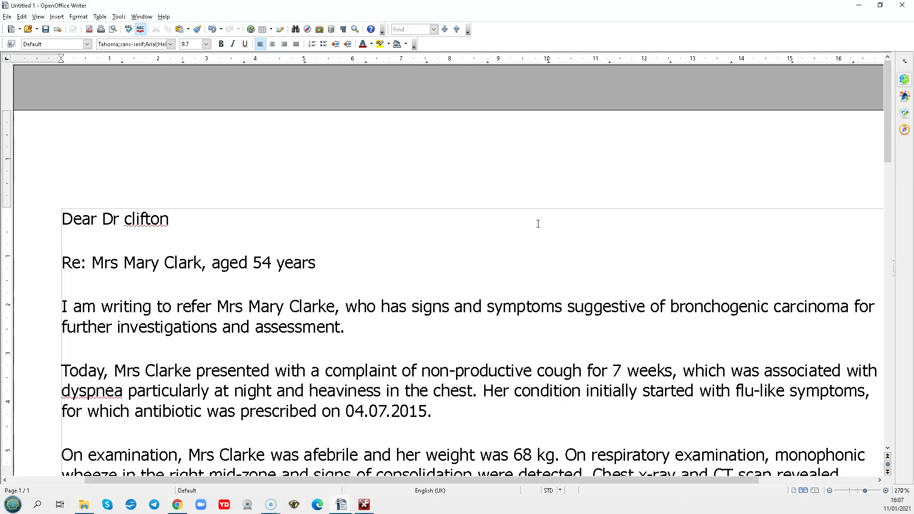
drag(469, 485, 495, 485)
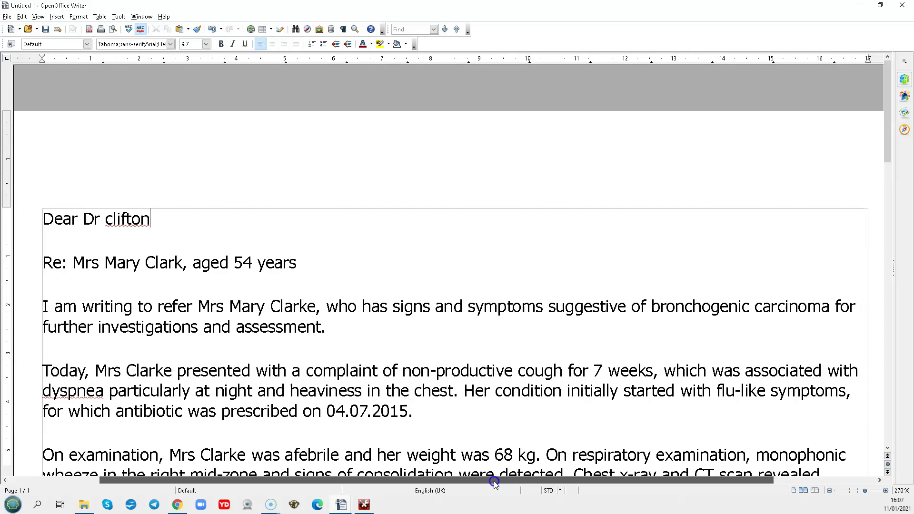
click(530, 252)
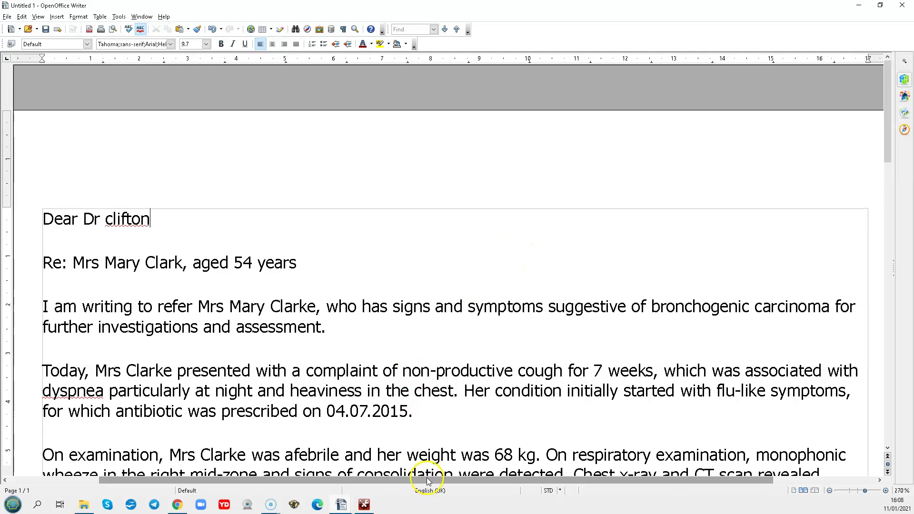
drag(426, 478, 432, 477)
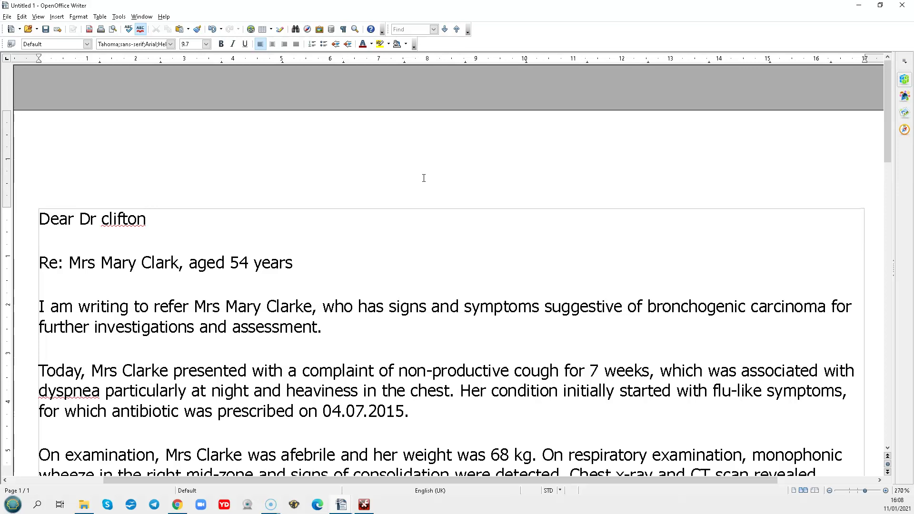
scroll(423, 178, down, 3)
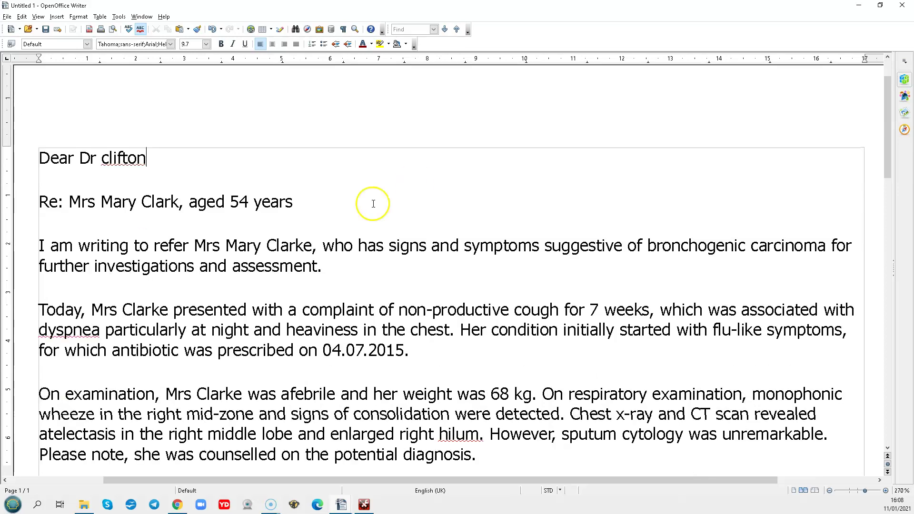
drag(322, 266, 31, 242)
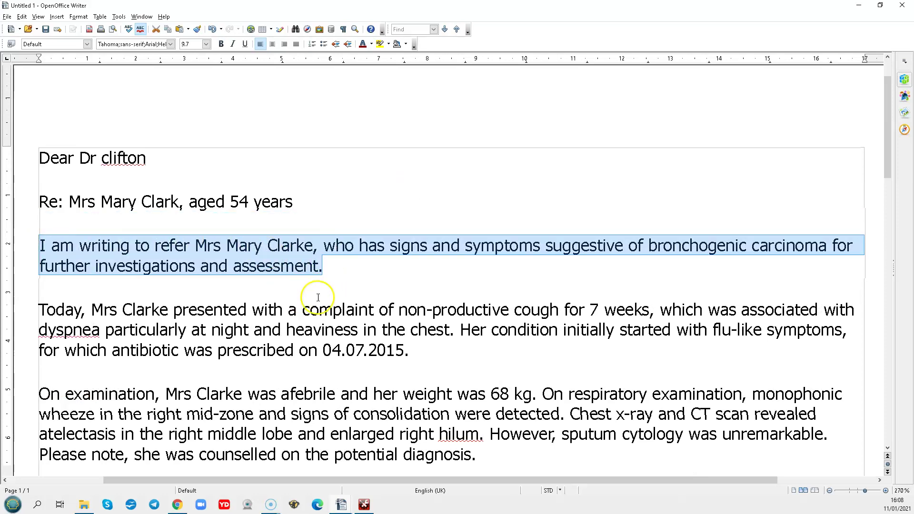
click(351, 272)
scroll(352, 266, down, 3)
scroll(352, 267, down, 1)
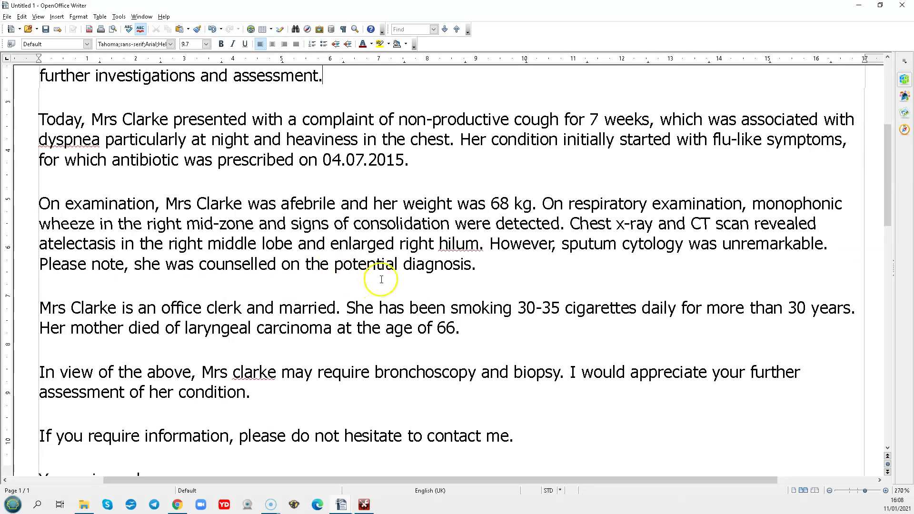
scroll(383, 280, up, 3)
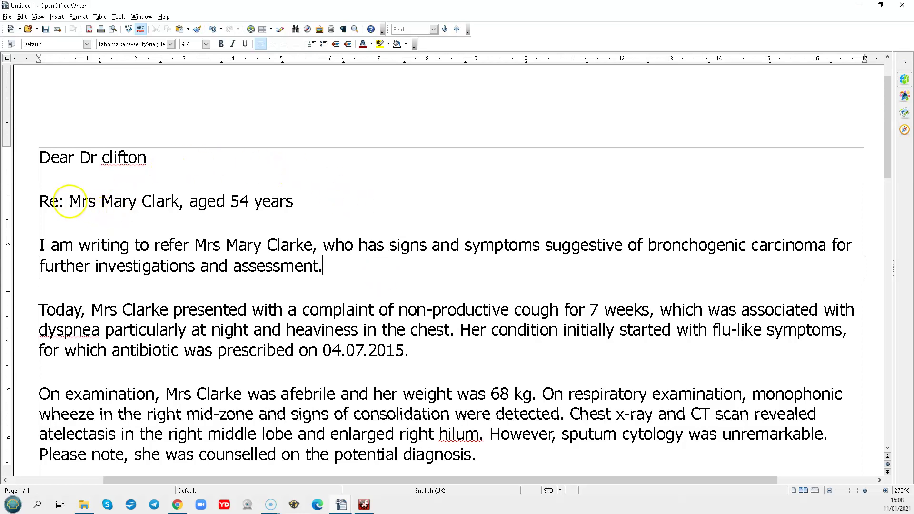
drag(184, 200, 329, 197)
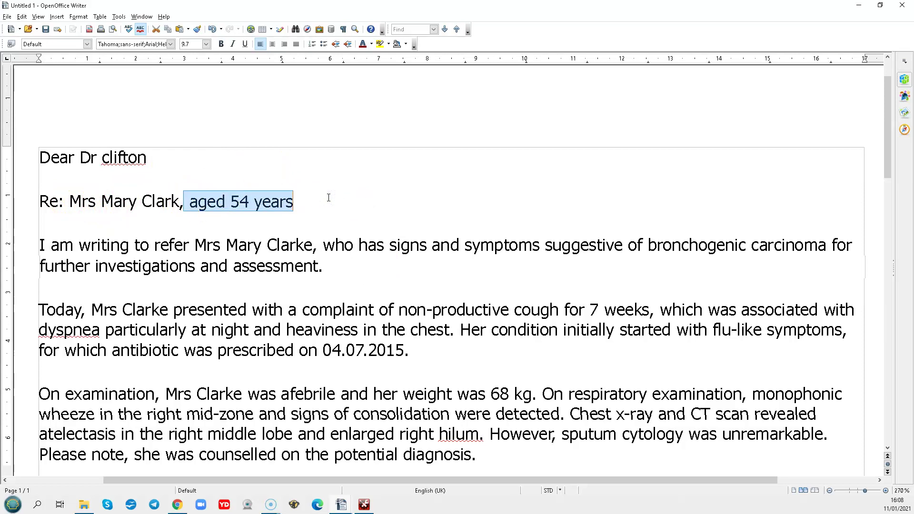
click(329, 264)
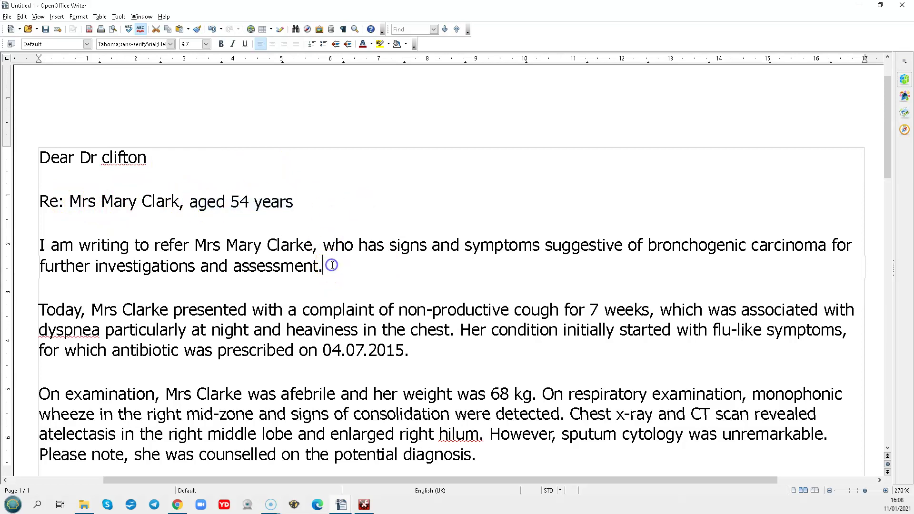
click(313, 243)
Insert ', aged 54,' as a tracked insertion after the patient's name.
click(326, 249)
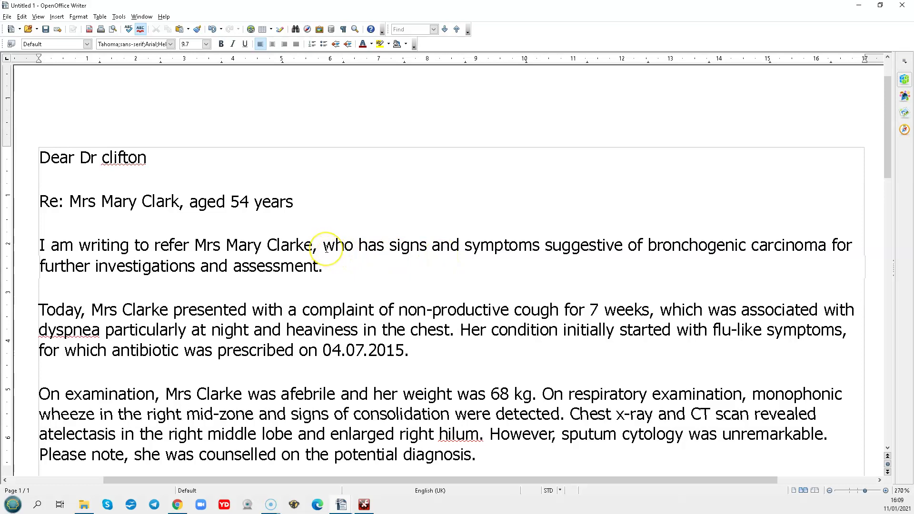
text(, aged )
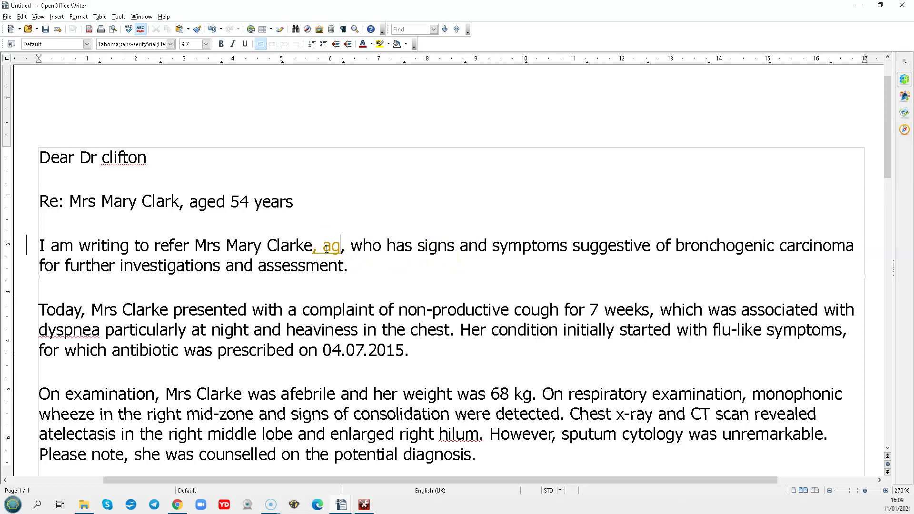
text(5)
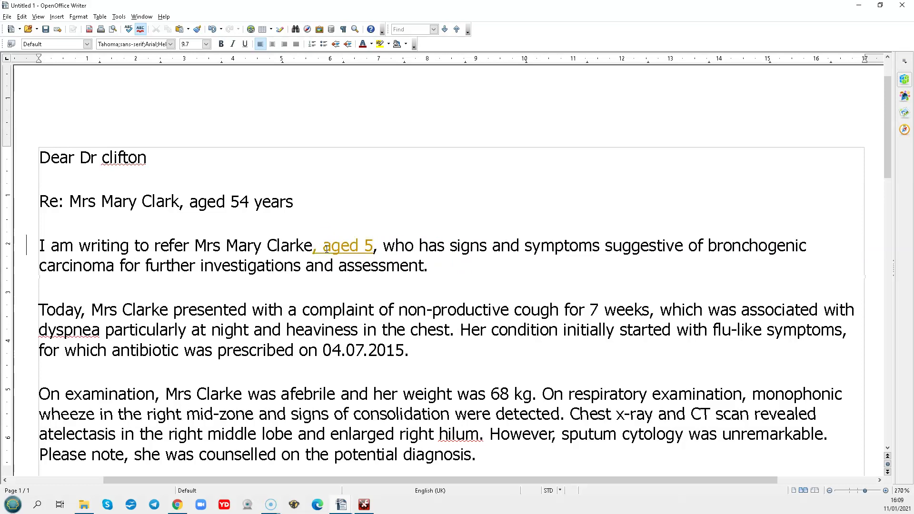
text(4,)
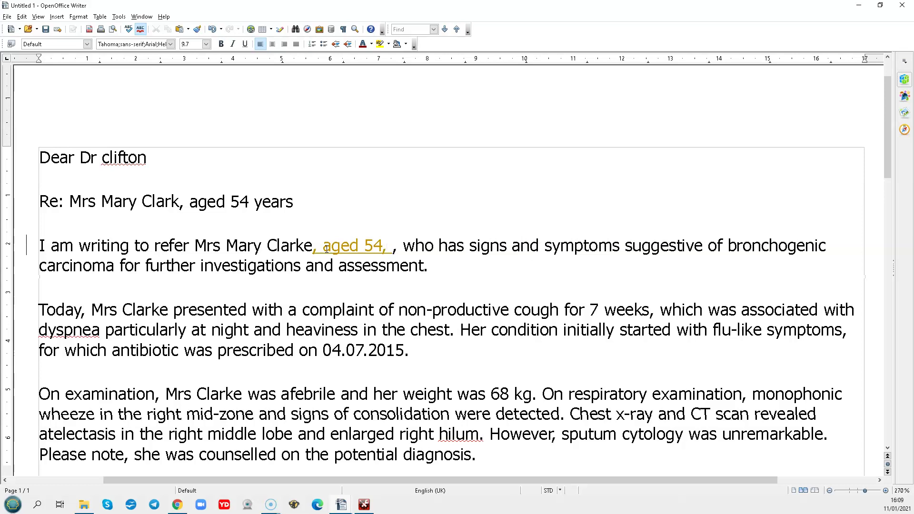
scroll(360, 210, down, 5)
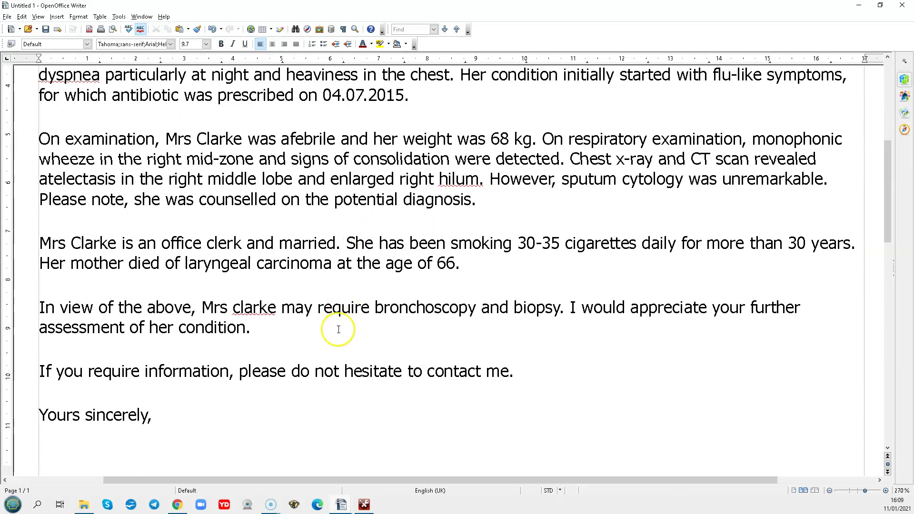
scroll(245, 274, up, 6)
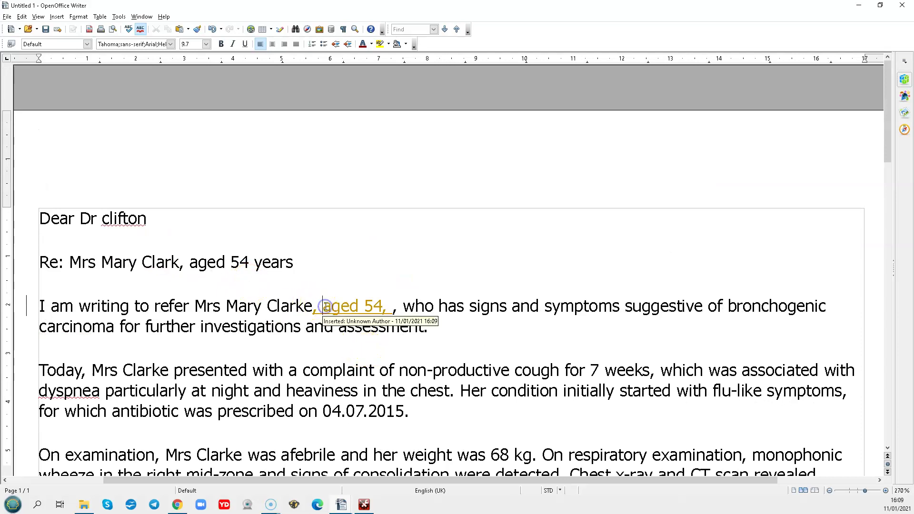
Reword the insertion to 'a 54 yo office clerk,' by replacing 'aged'.
click(326, 307)
text(a)
key(Delete)
key(Delete)
key(Delete)
key(Delete)
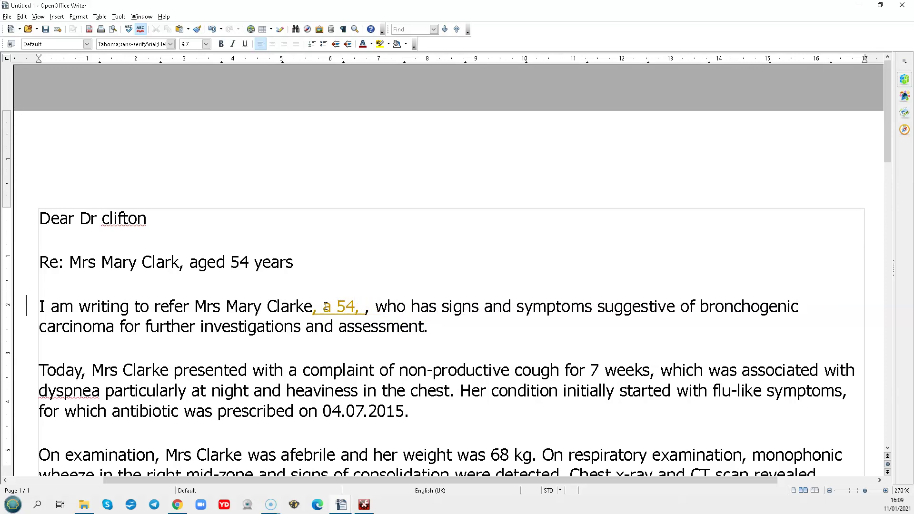
text(yo)
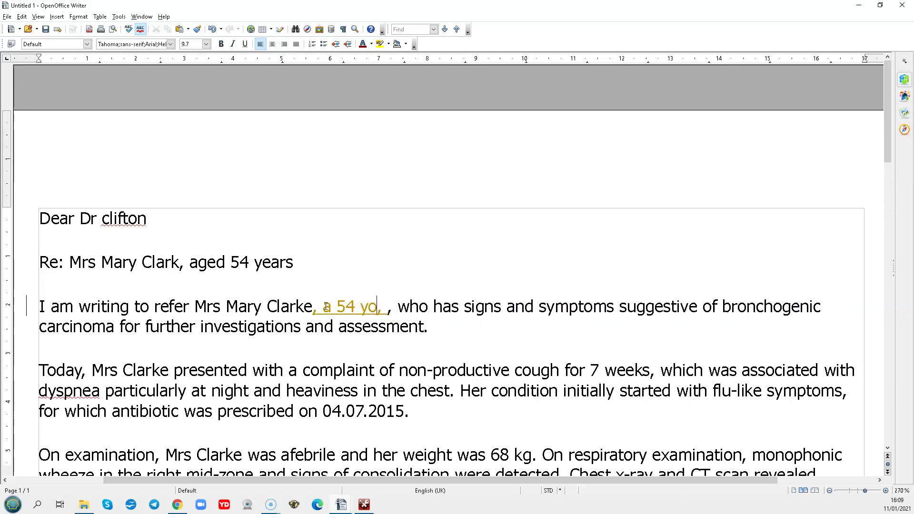
text( office c)
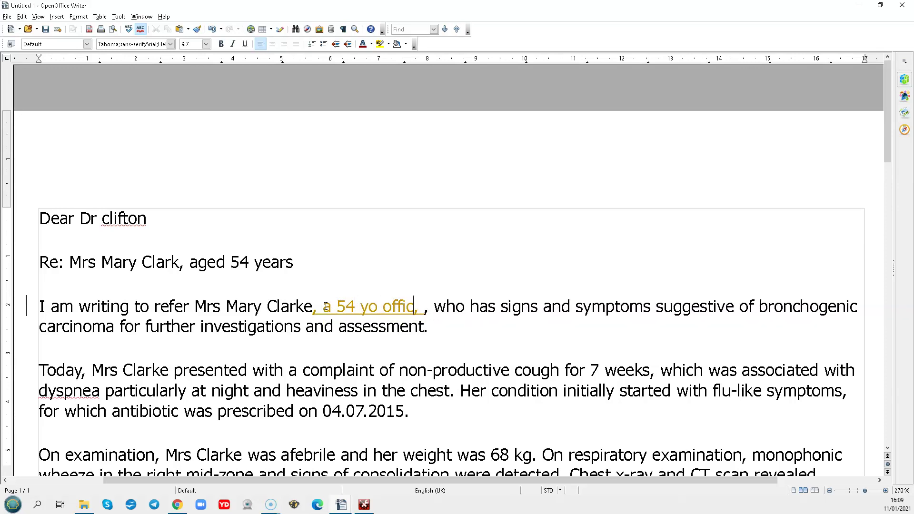
text(lerk)
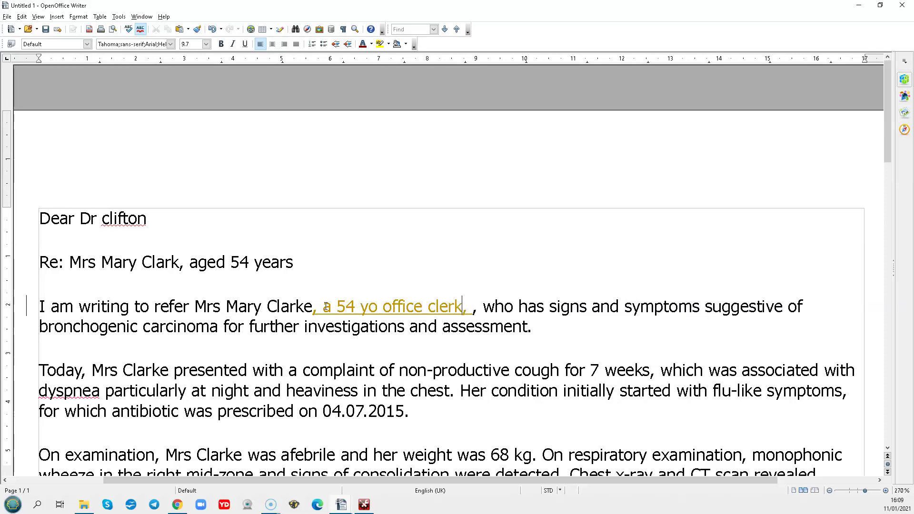
text(,)
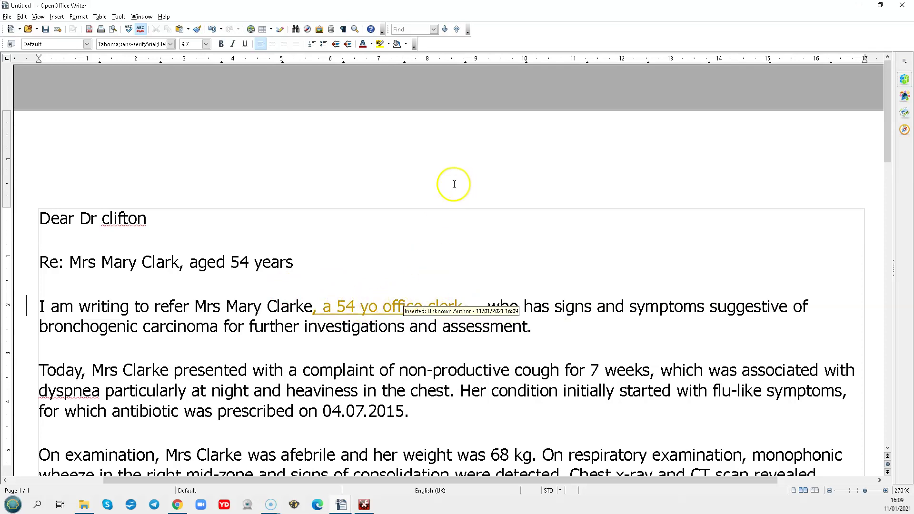
Insert 'quest your' between 're' and 'fer' so 'refer' becomes 'request your'.
click(535, 322)
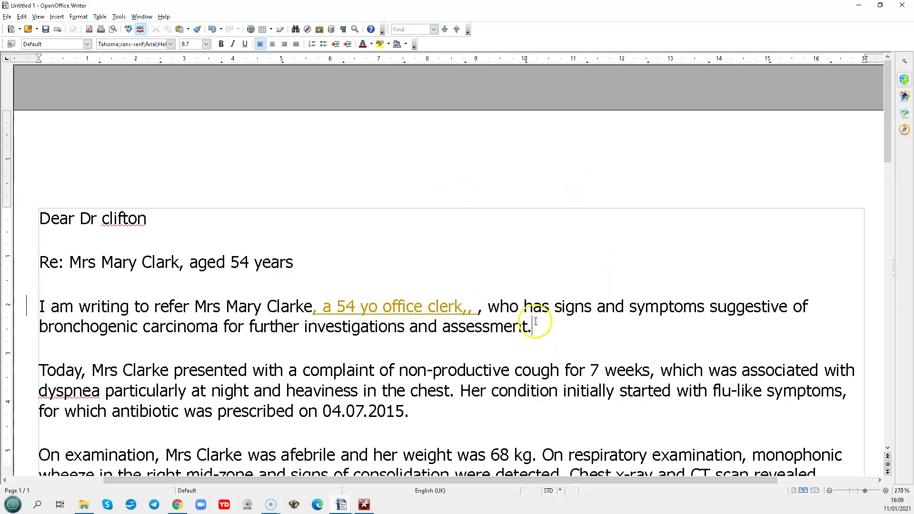
scroll(535, 323, down, 2)
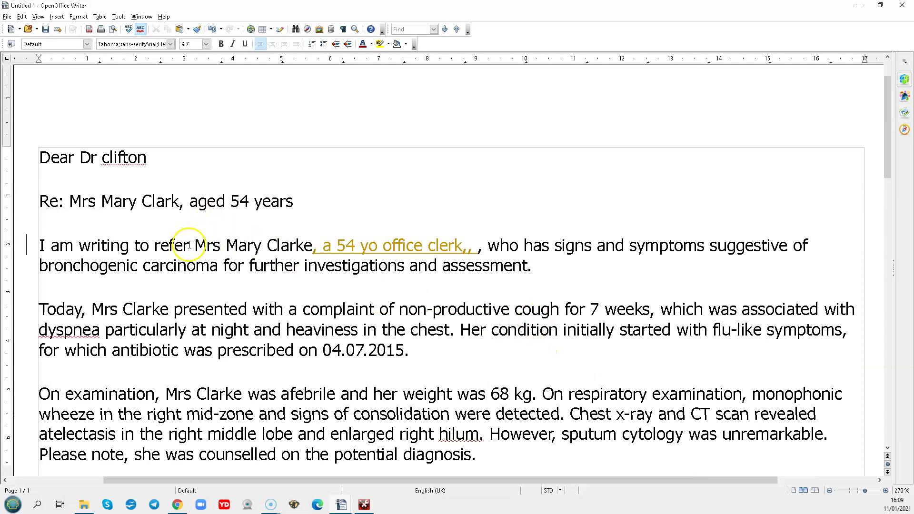
drag(194, 245, 156, 238)
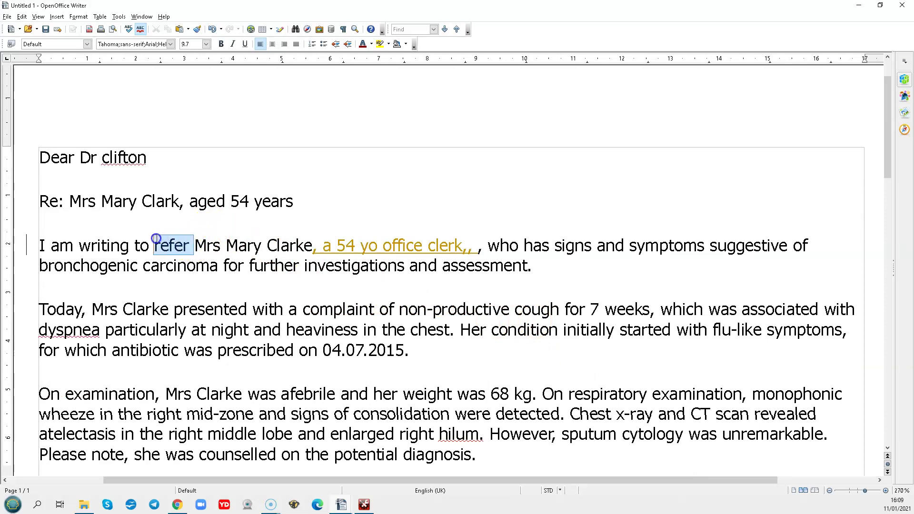
click(195, 285)
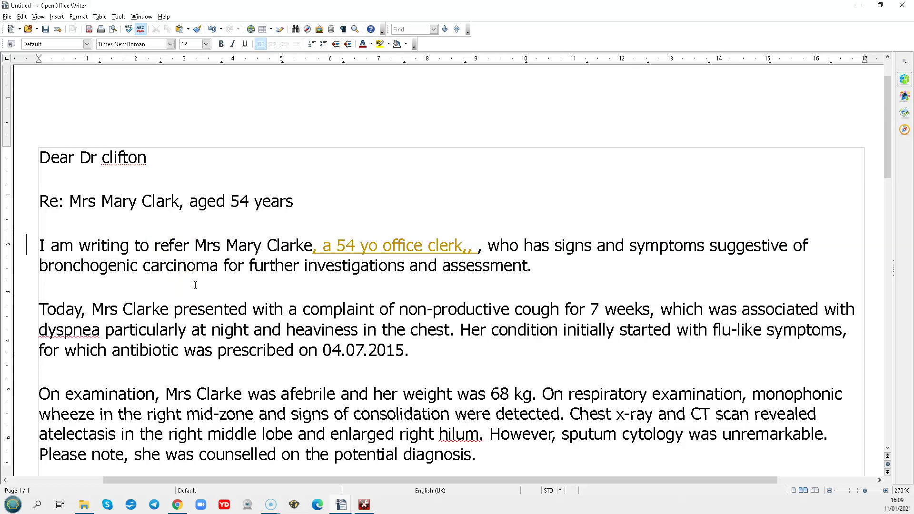
click(168, 248)
text(quest your)
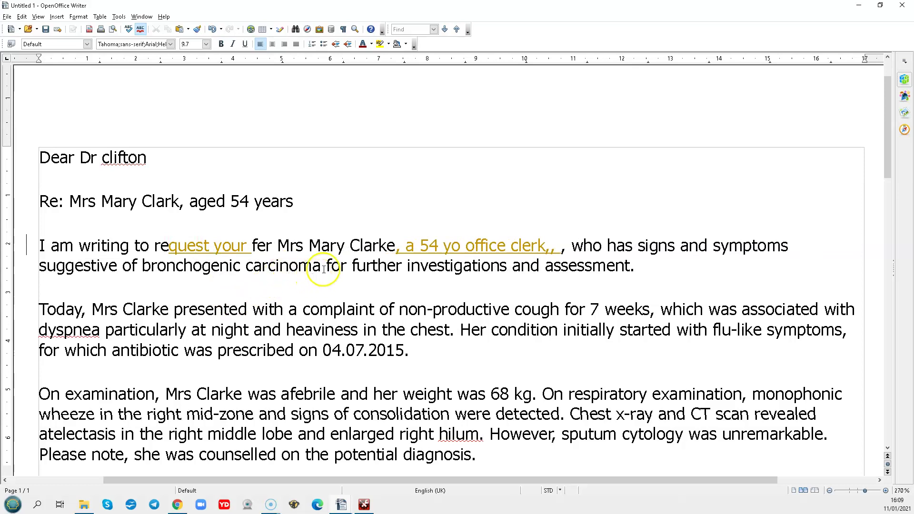
Move 'further investigations and assessment' after 'request your', adding 'of' and deleting 'fer'.
drag(325, 268, 254, 245)
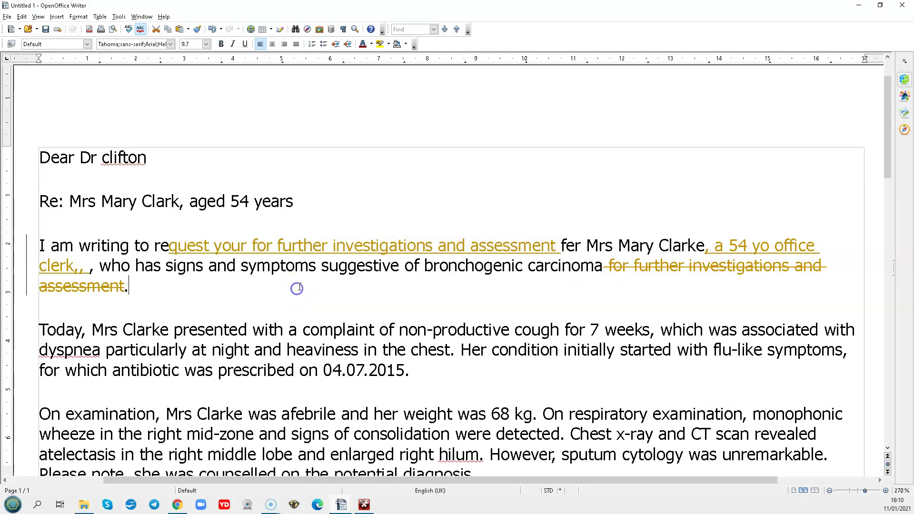
text(of)
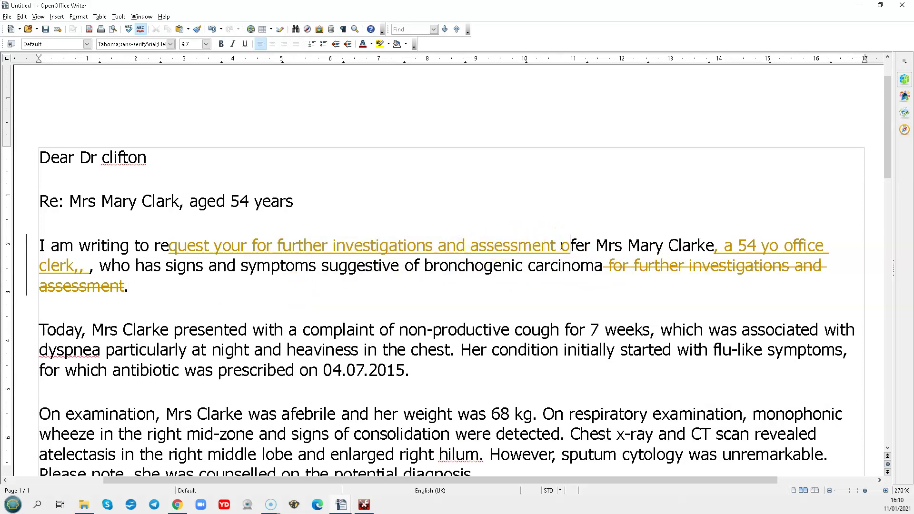
key(Delete)
key(Delete)
key(Delete)
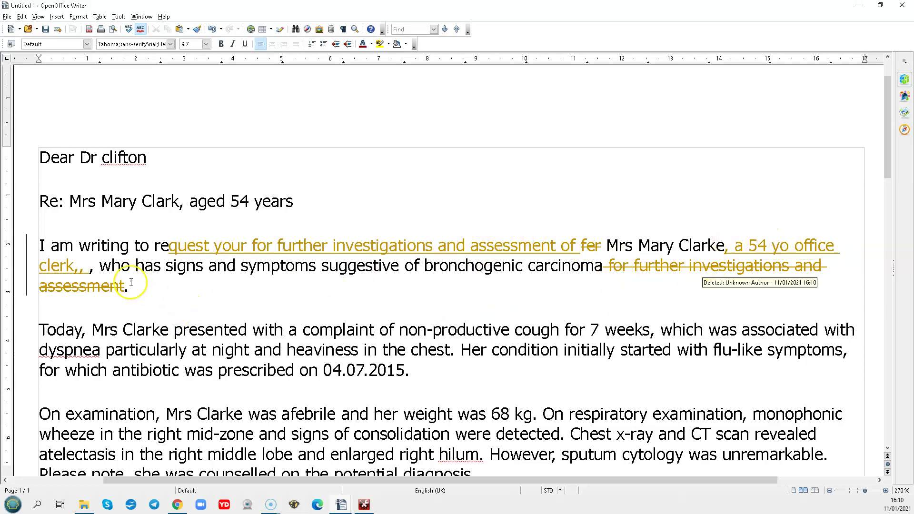
Change 'who has' to 'whose' and insert 'are' before 'suggestive'.
click(131, 265)
text(se)
key(Delete)
key(Delete)
key(Delete)
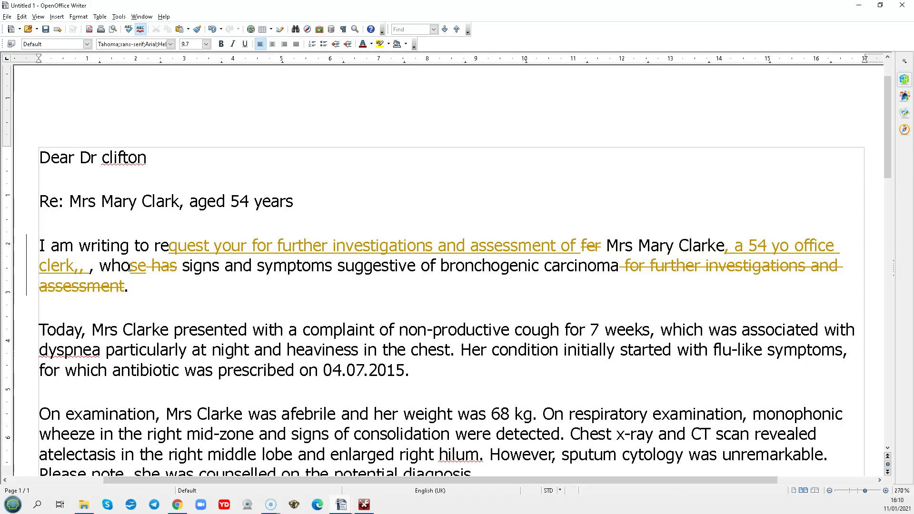
key(Right)
key(Right)
key(Right)
key(Right)
key(Right)
key(Right)
key(Right)
key(Right)
key(Right)
key(Right)
key(Right)
key(Right)
text(are)
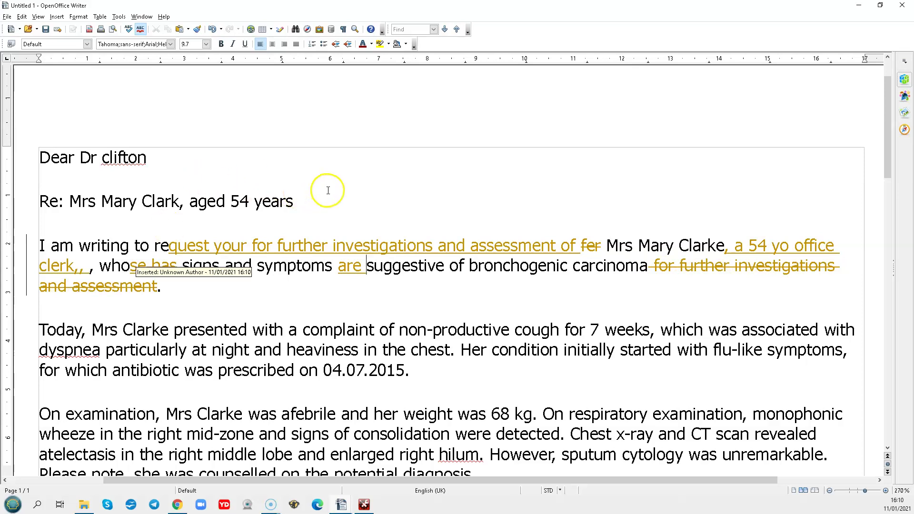
scroll(327, 190, down, 1)
click(185, 228)
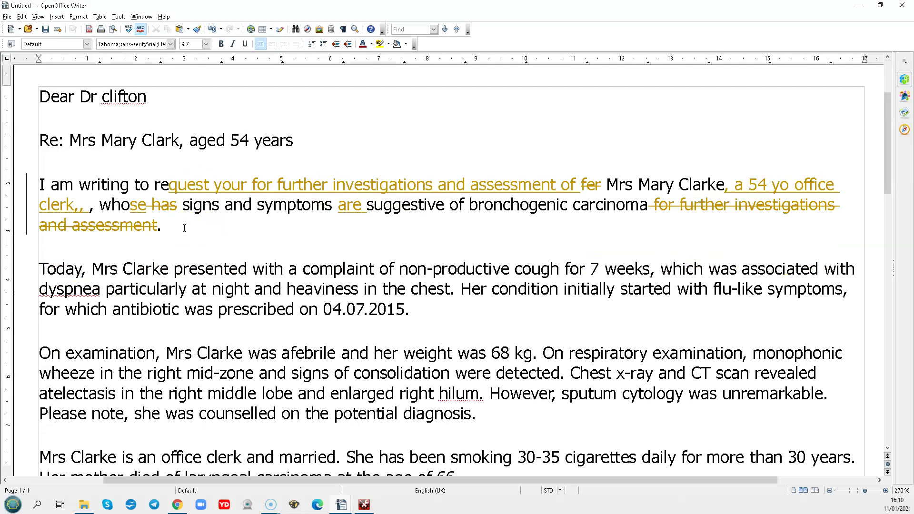
Select the closing paragraph starting 'In view of the above'.
drag(190, 139, 304, 139)
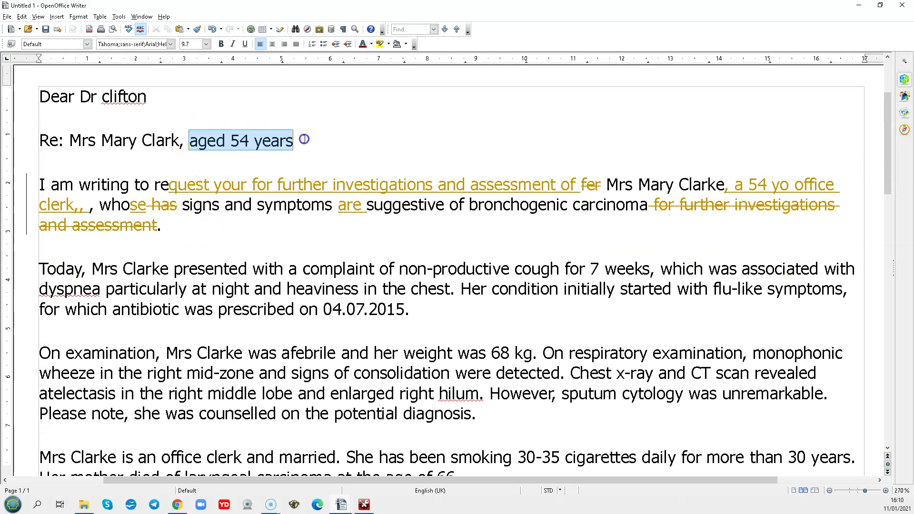
click(306, 241)
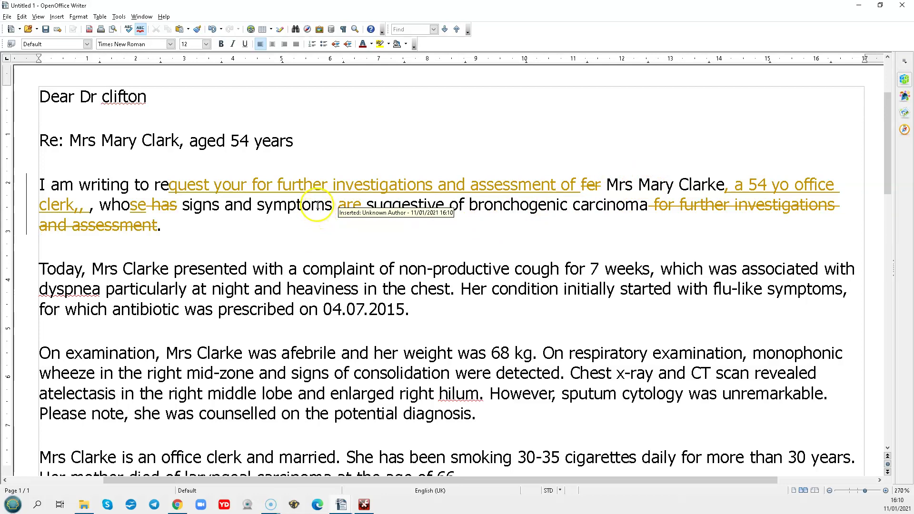
click(205, 222)
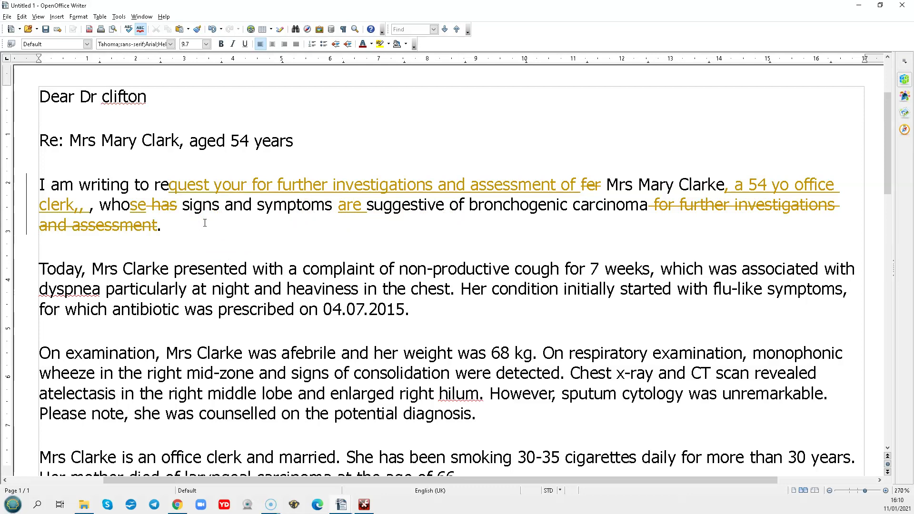
scroll(206, 223, down, 3)
click(43, 324)
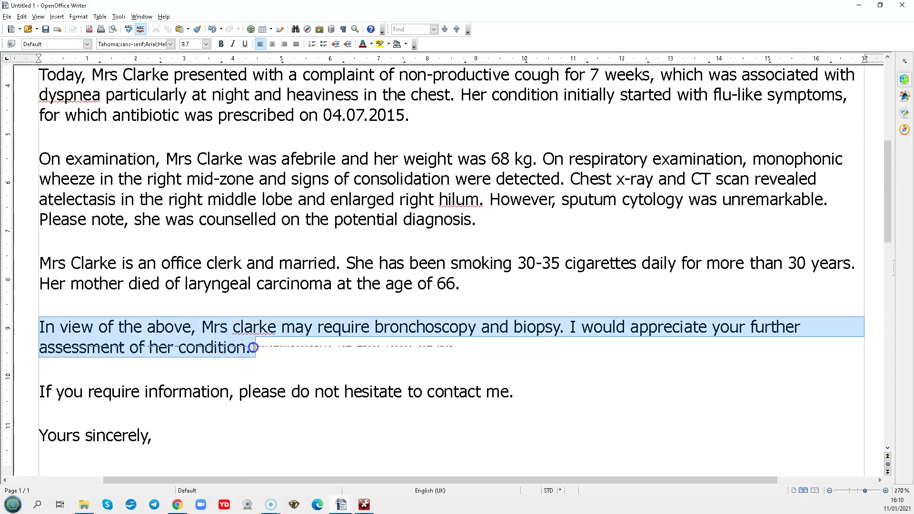